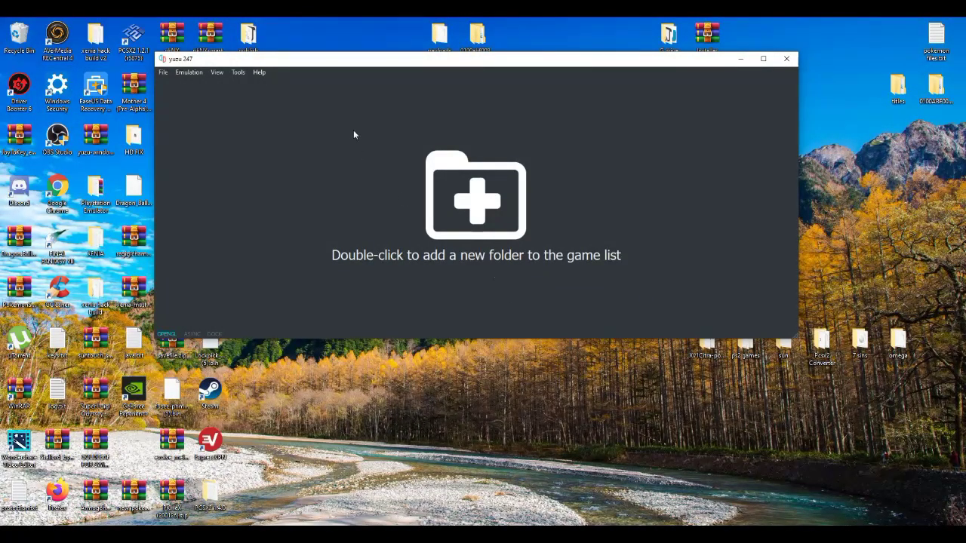
# Show the Web settings under Emulation > Configure... and follow the Sign up link to the yuzu website.
pyautogui.click(197, 73)
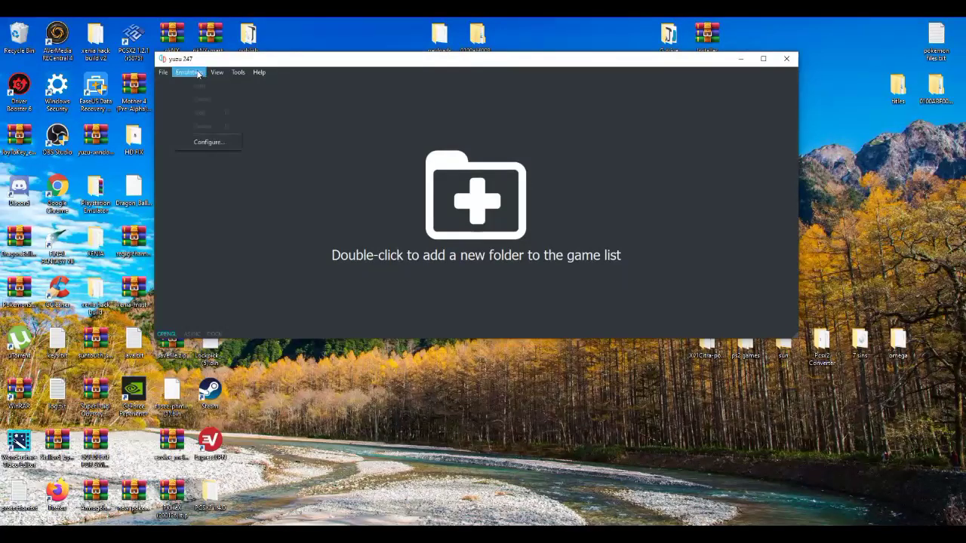
pyautogui.click(209, 143)
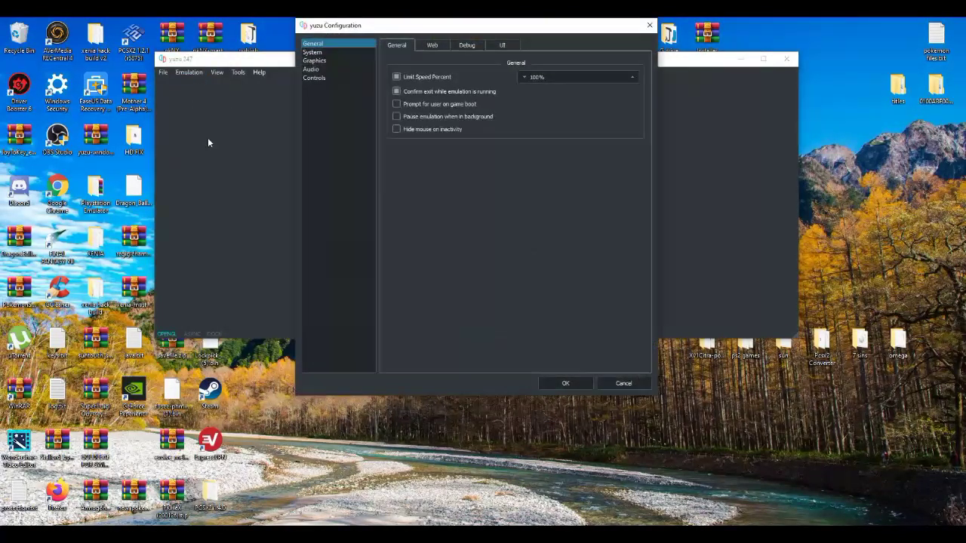
pyautogui.click(436, 47)
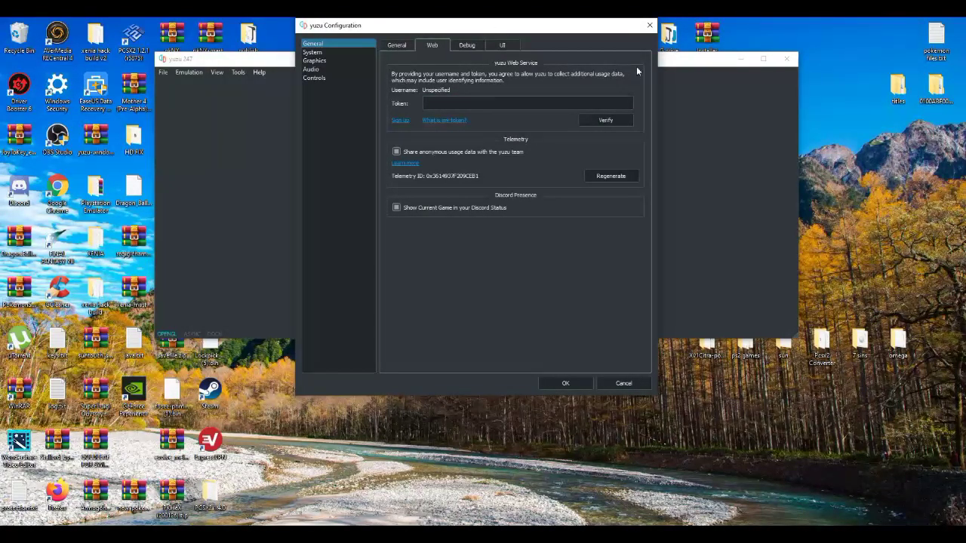
pyautogui.click(401, 122)
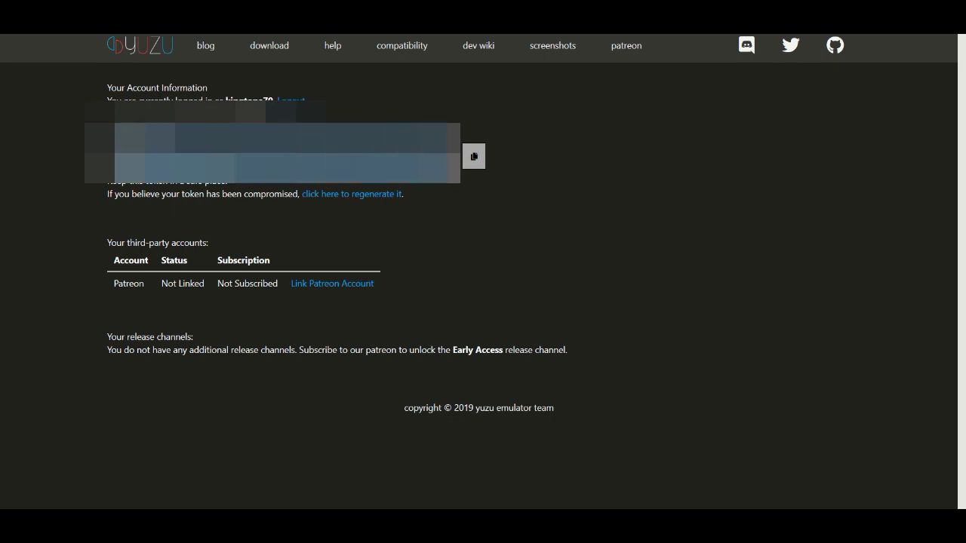
# Copy the web service token shown on the yuzu account page.
pyautogui.rightClick(419, 155)
pyautogui.click(441, 168)
pyautogui.moveTo(429, 520)
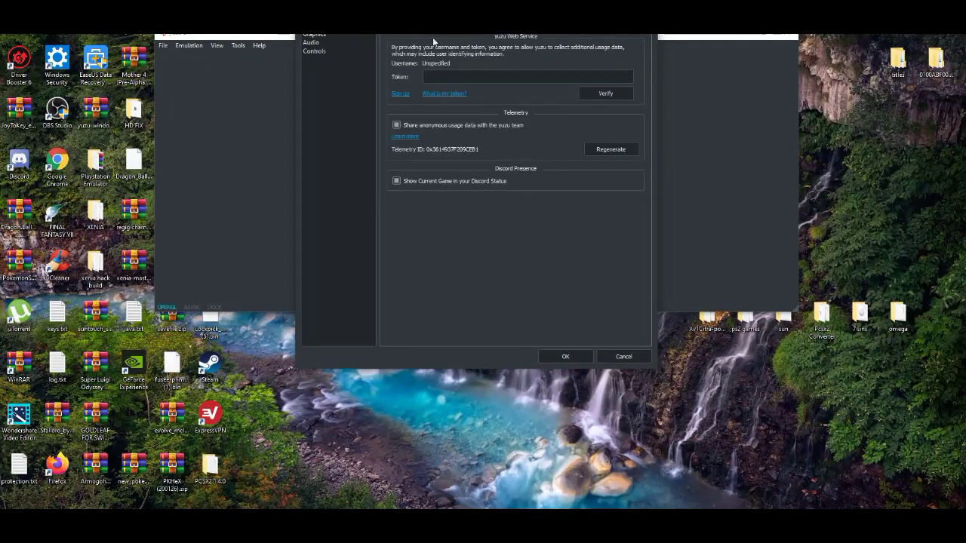
# Paste the copied token into the Web tab's Token field and verify it.
pyautogui.click(440, 74)
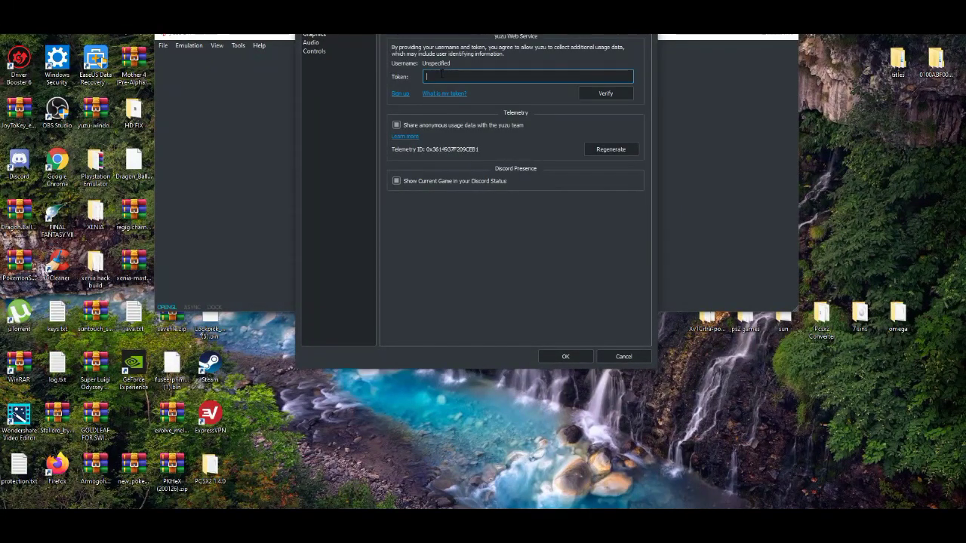
pyautogui.hotkey('ctrl', 'v')
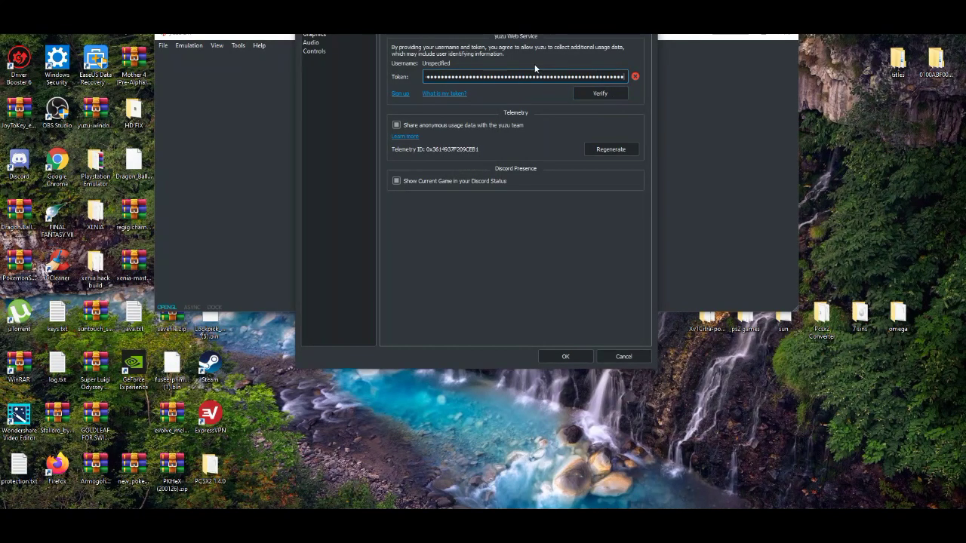
pyautogui.click(403, 94)
pyautogui.click(588, 97)
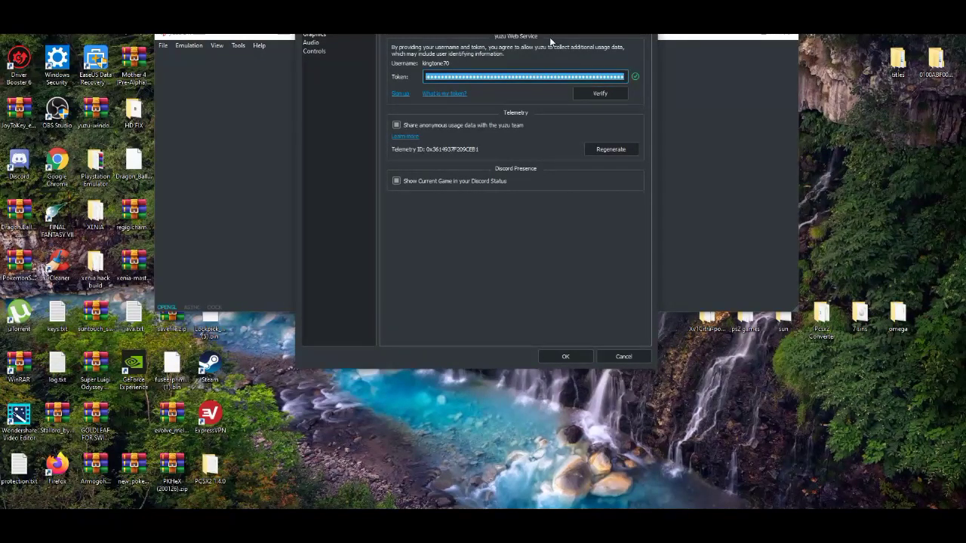
# Glance at the Interface and Debug pages, return to Web, and close the configuration window.
pyautogui.click(521, 33)
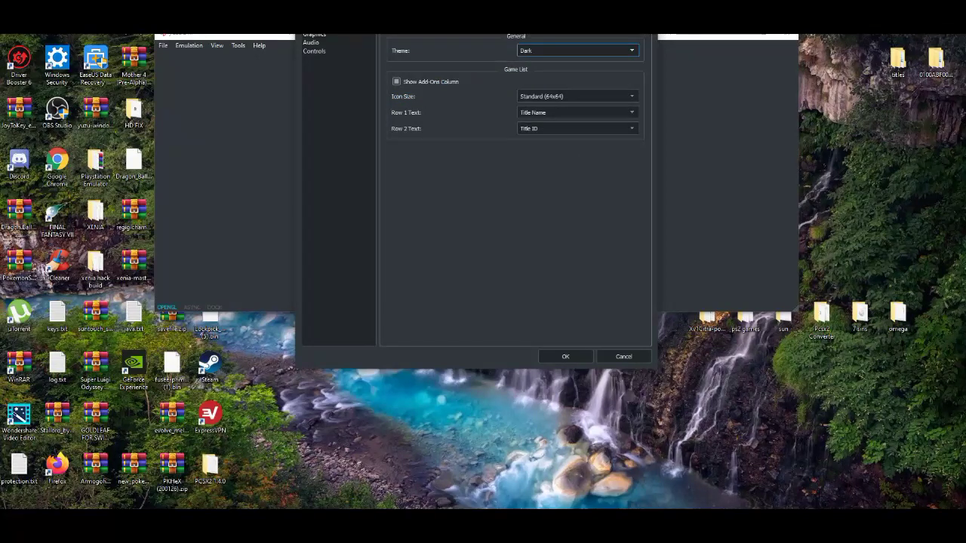
pyautogui.click(453, 33)
pyautogui.click(480, 33)
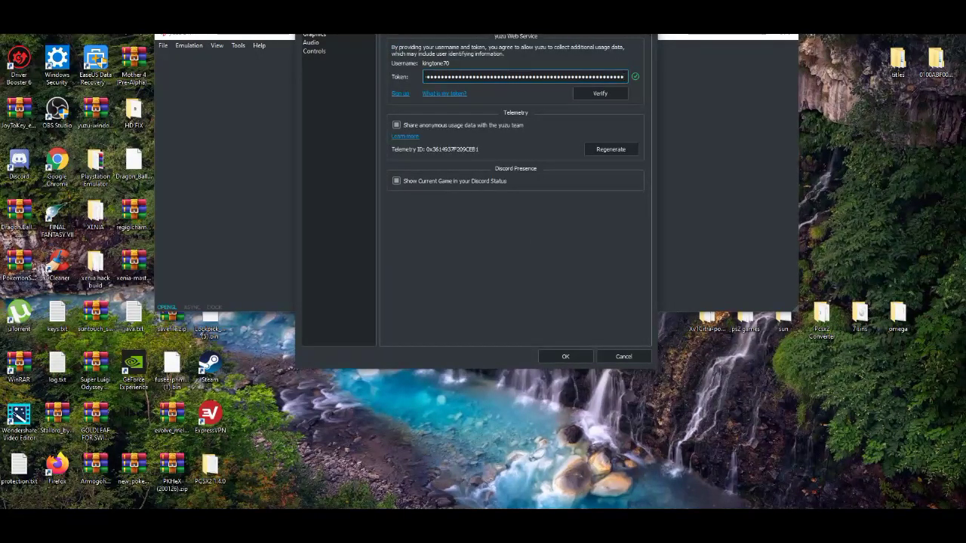
pyautogui.press('Return')
# Reopen the configuration's Web page, paste the token into the Token field, and verify it.
pyautogui.click(190, 46)
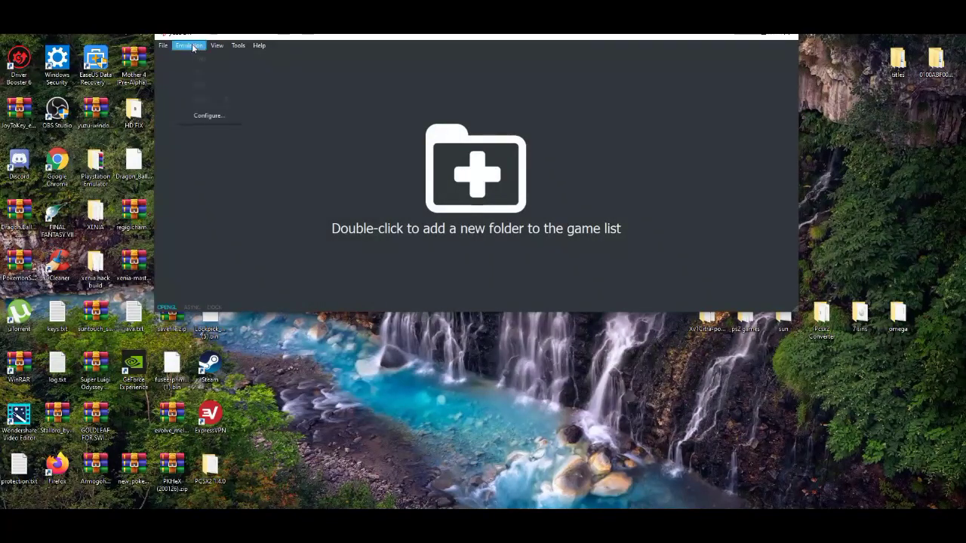
pyautogui.click(218, 116)
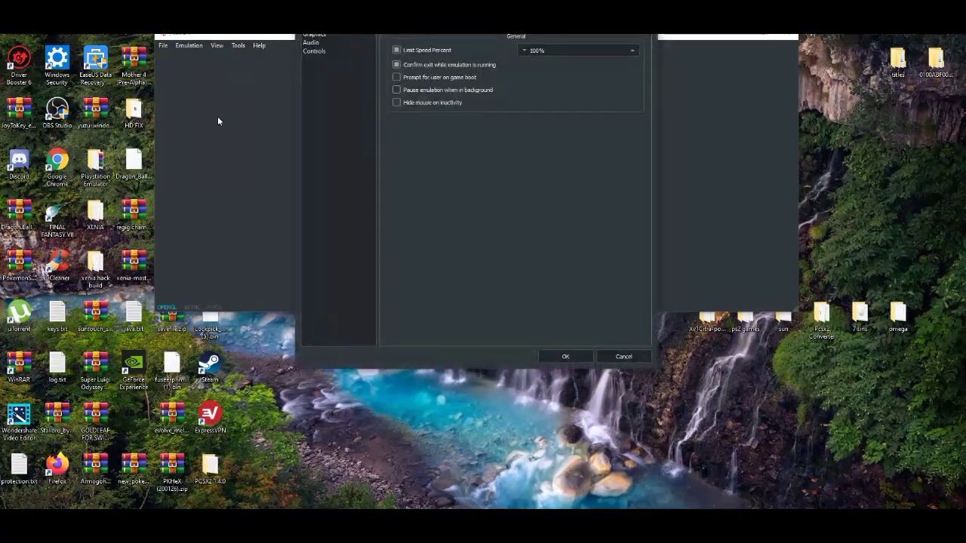
pyautogui.click(422, 30)
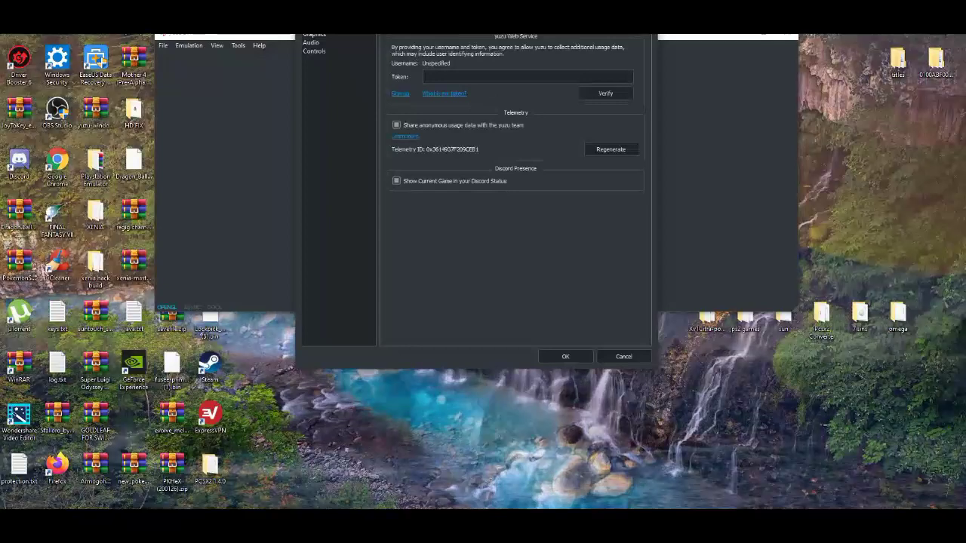
pyautogui.click(453, 77)
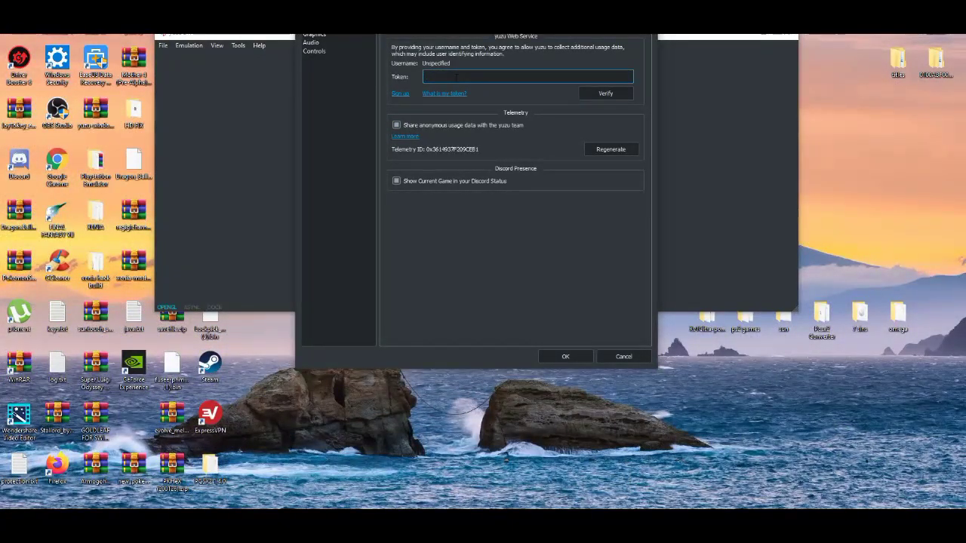
pyautogui.rightClick(456, 79)
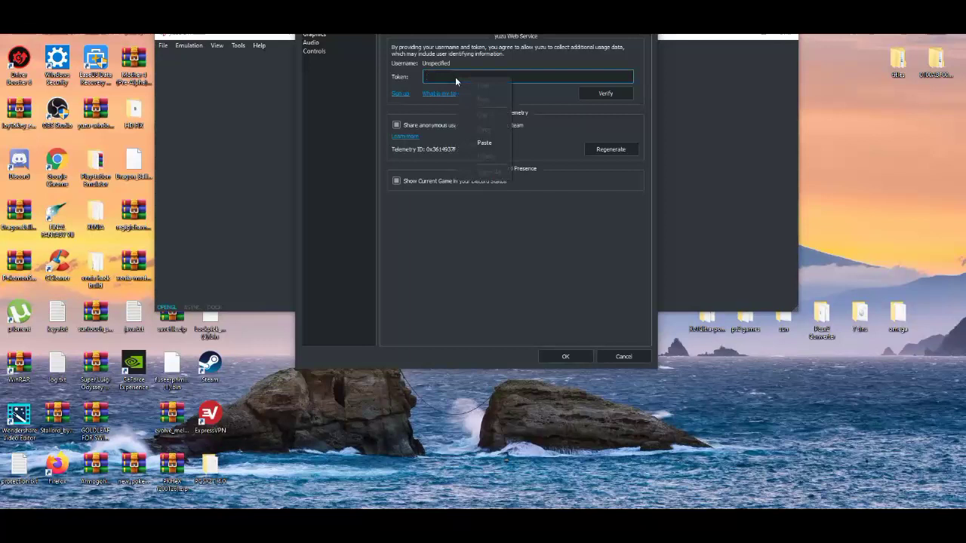
pyautogui.click(484, 143)
pyautogui.click(590, 94)
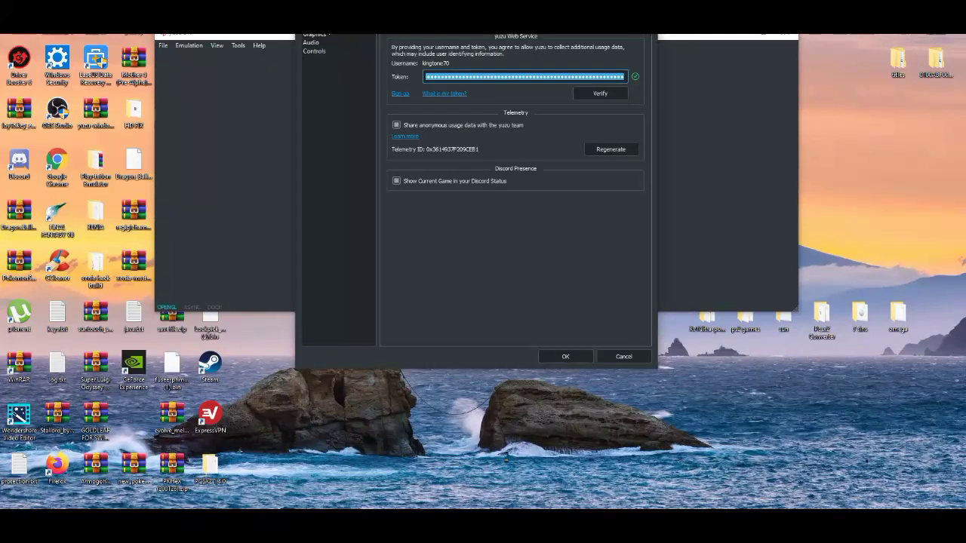
# Step through the System, Graphics and General pages back to Web, then Cancel the configuration window.
pyautogui.press('Down')
pyautogui.press('Down')
pyautogui.press('Down')
pyautogui.press('Up')
pyautogui.press('Up')
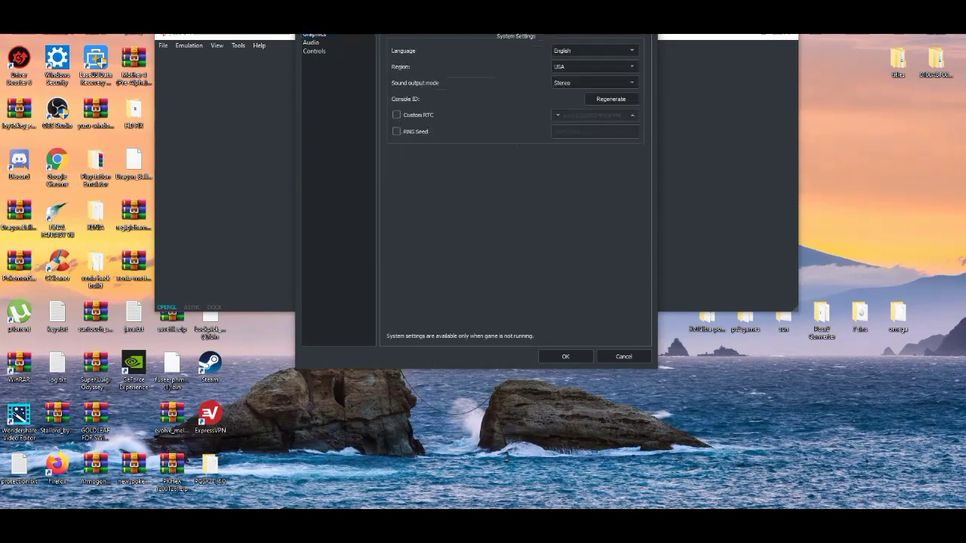
pyautogui.press('Up')
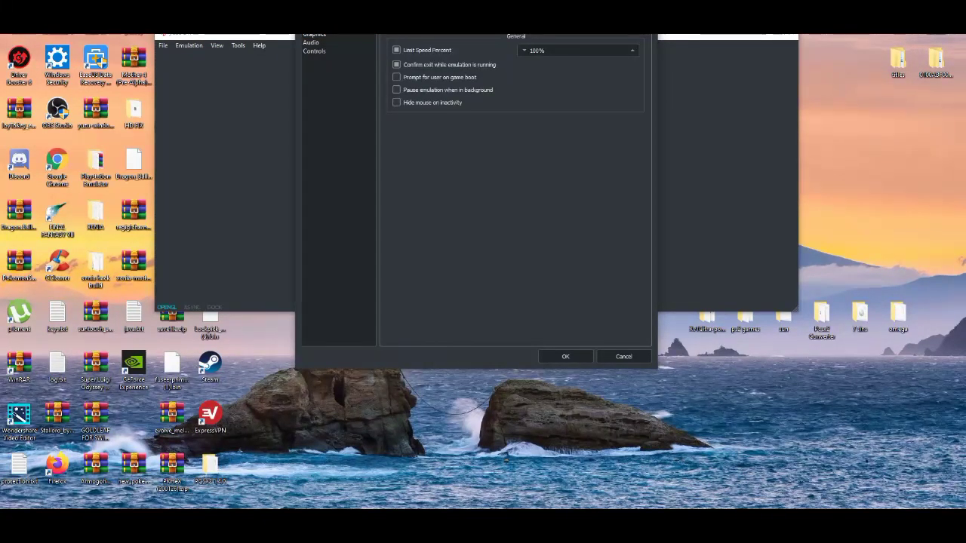
pyautogui.press('Down')
pyautogui.press('Up')
pyautogui.press('Down')
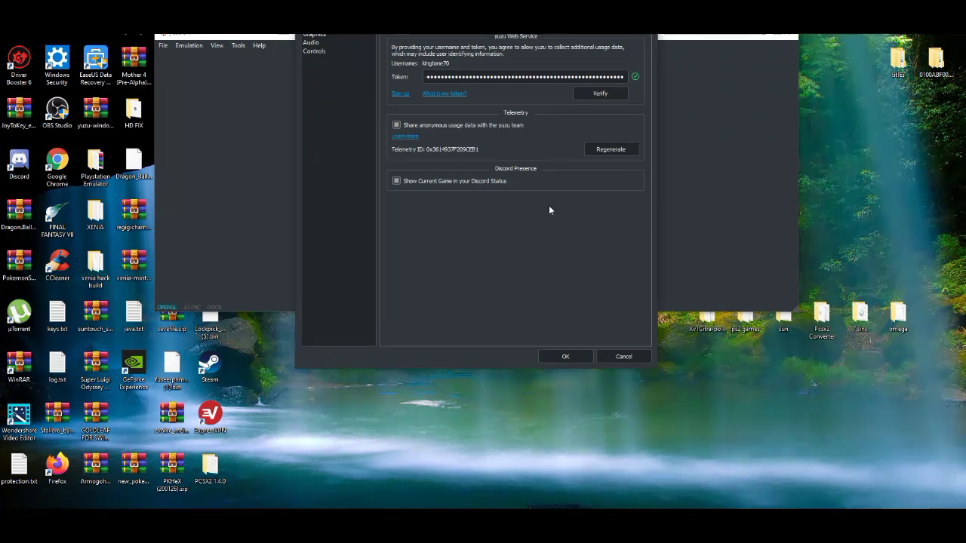
pyautogui.click(610, 356)
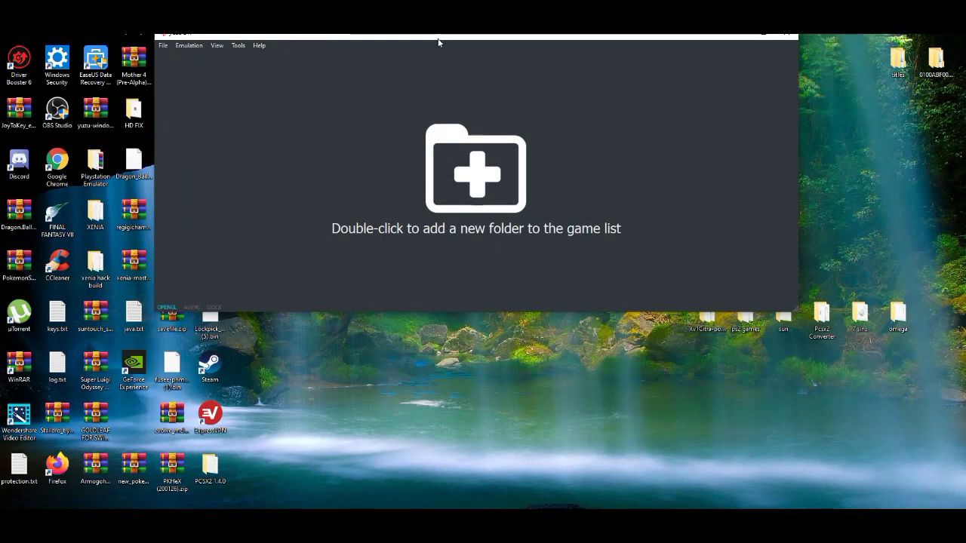